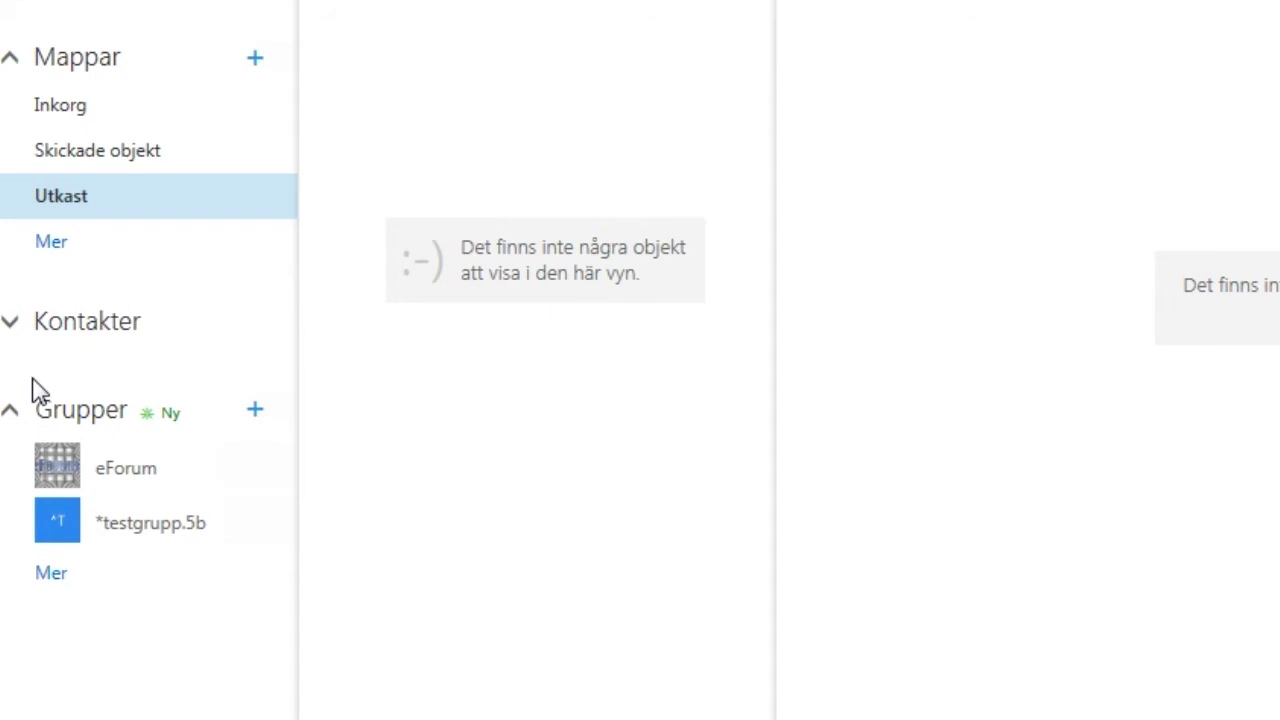
# Open the *testgrupp.5b group in Outlook, and switch to OneDrive to view the dialog for creating a folder.
pyautogui.click(57, 540)
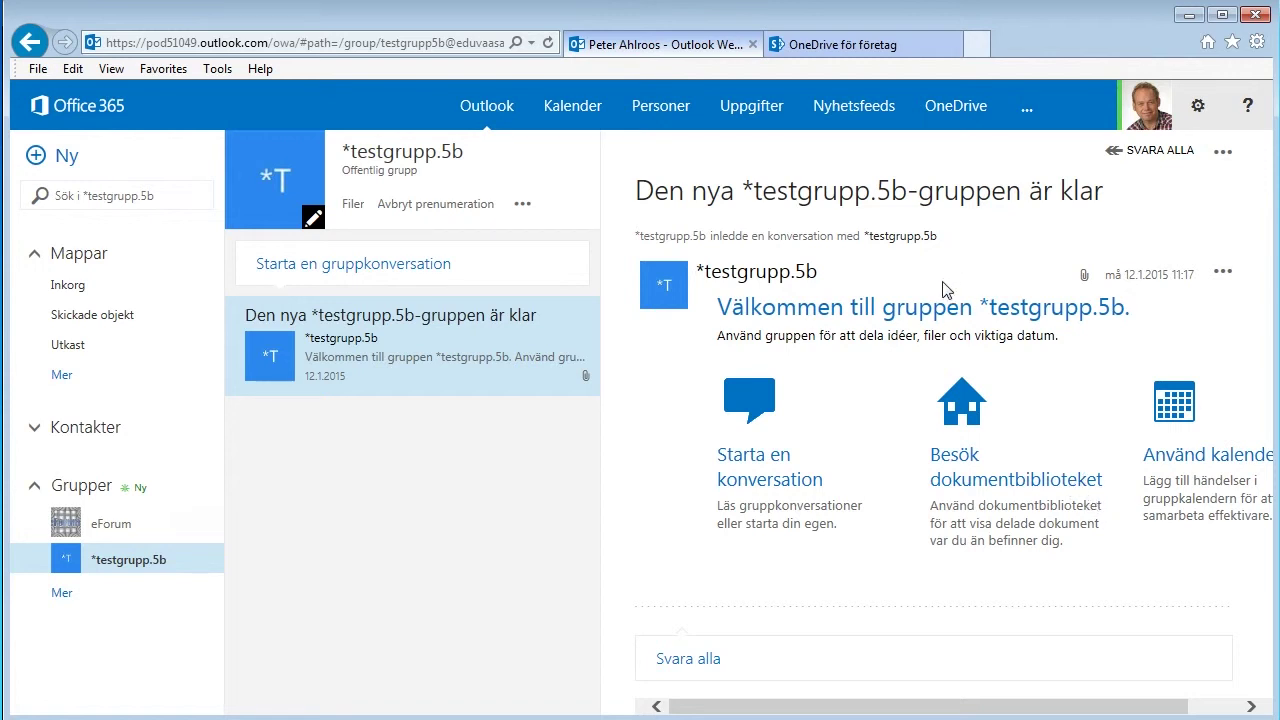
pyautogui.click(840, 44)
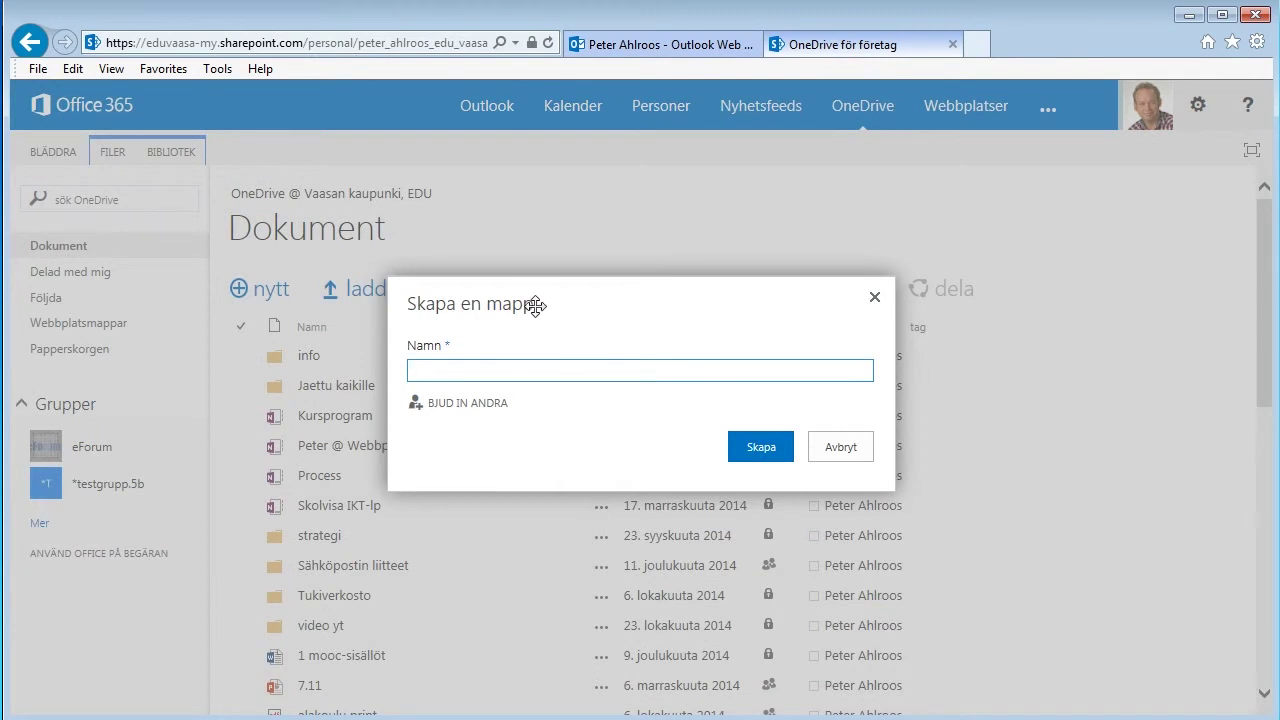
pyautogui.click(433, 364)
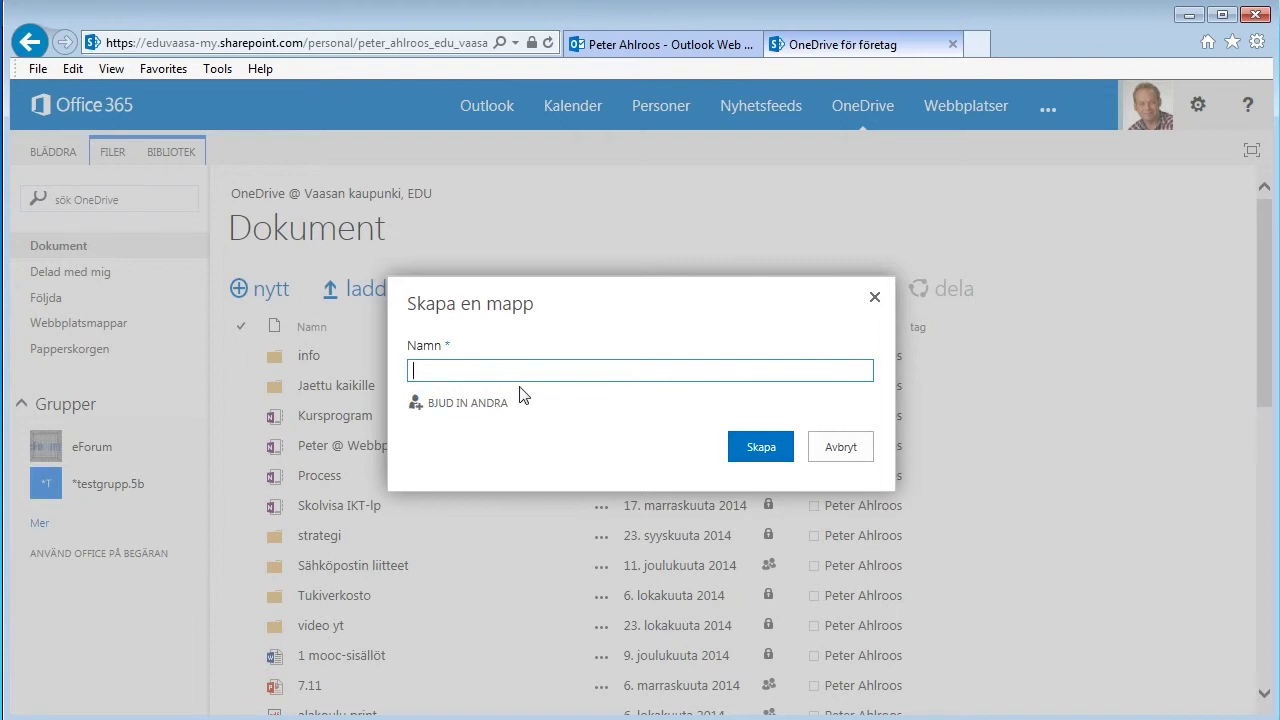
# Switch back to Outlook and create a group named VIK5B with its privacy set to Privat.
pyautogui.click(614, 44)
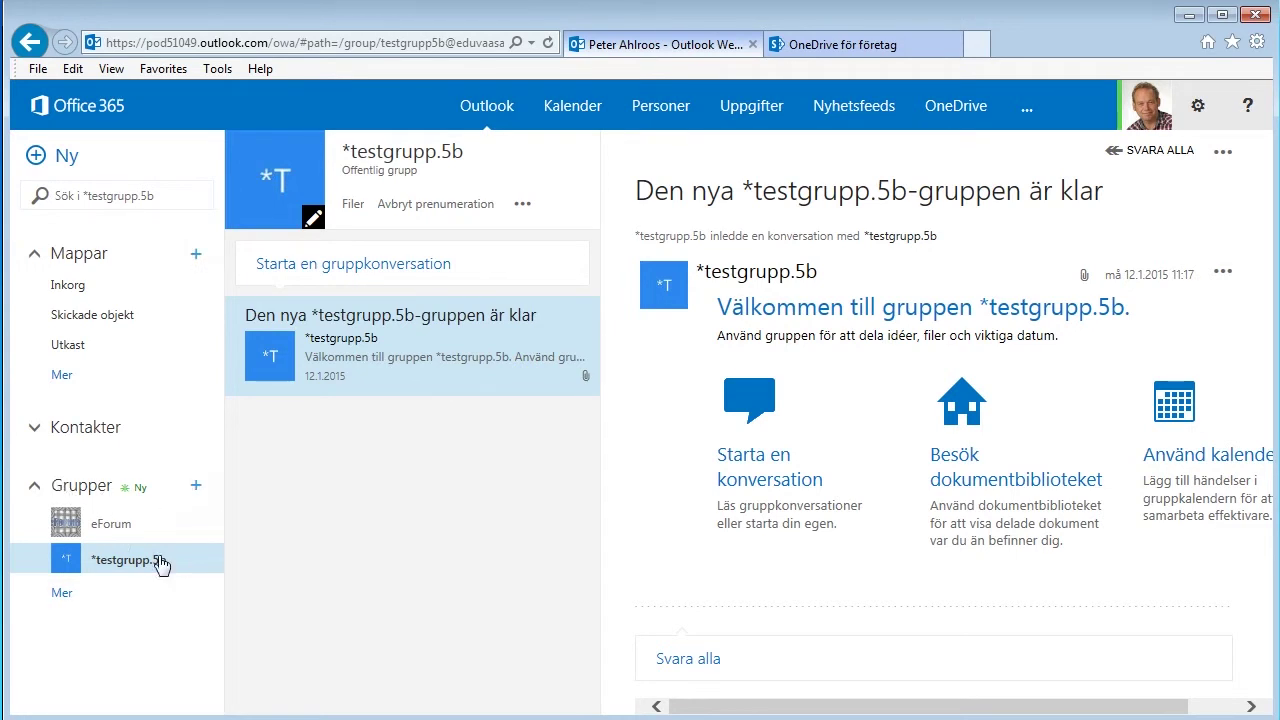
pyautogui.click(196, 486)
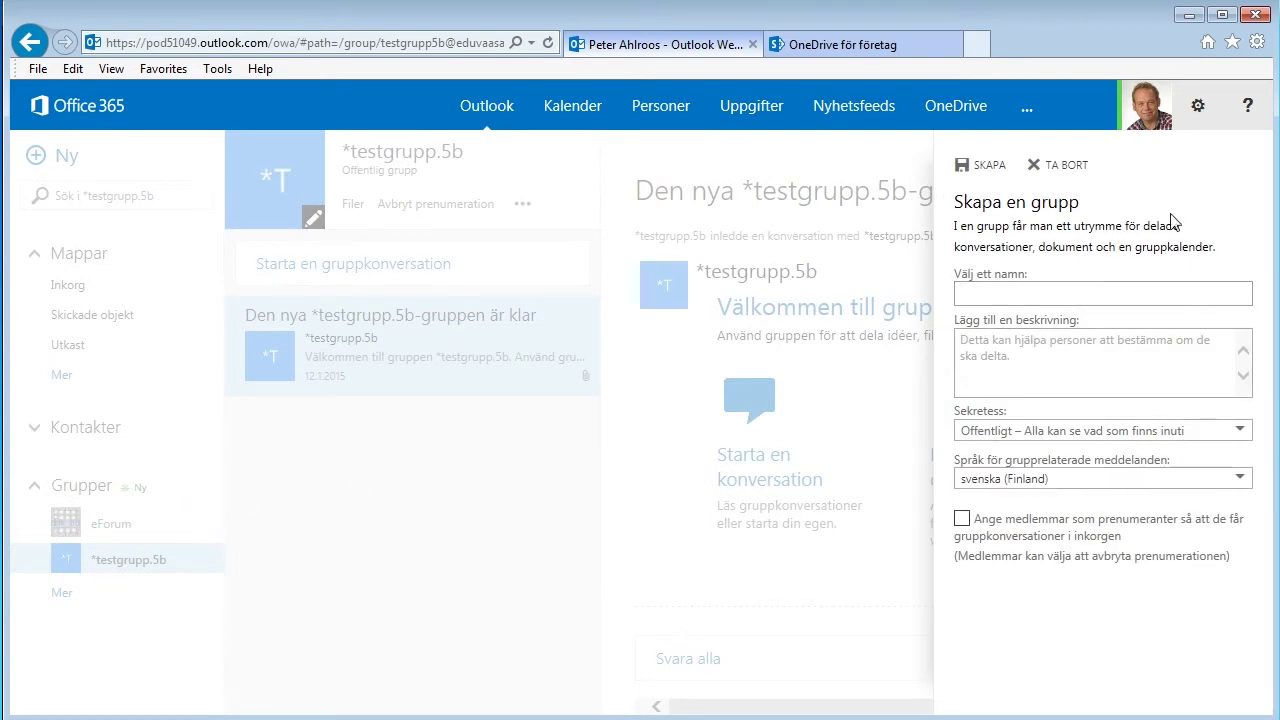
pyautogui.click(974, 291)
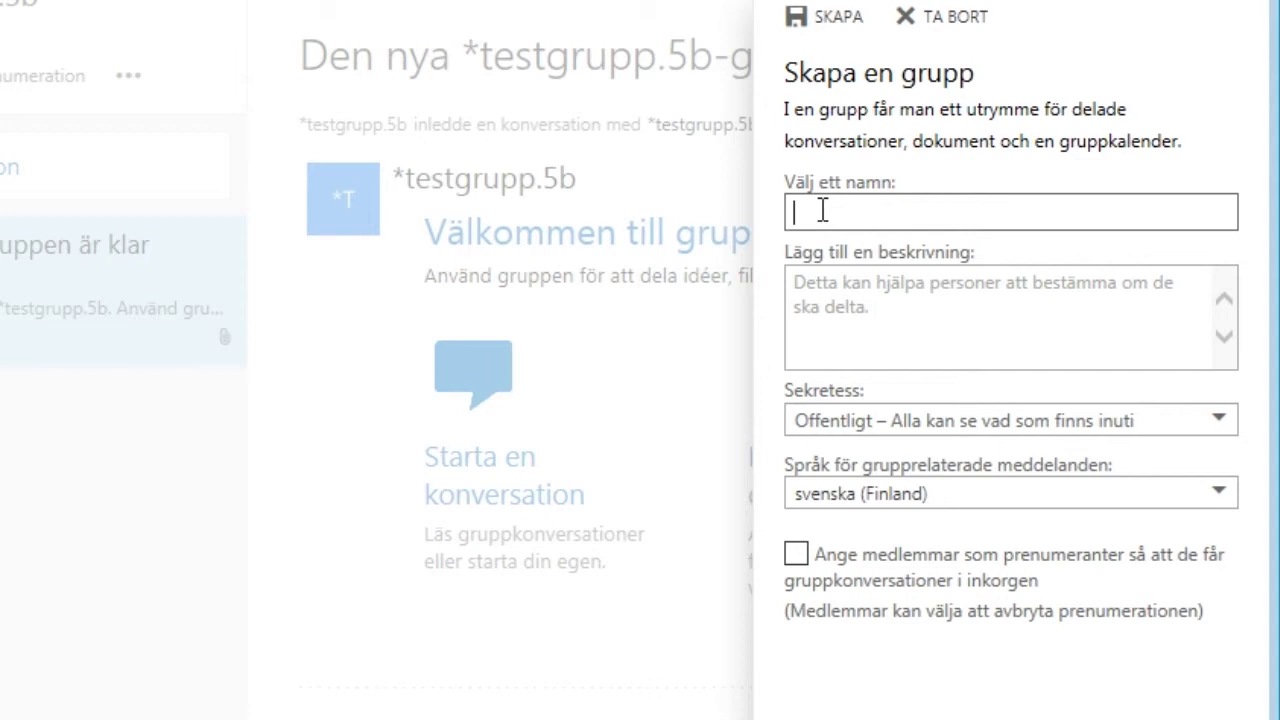
pyautogui.write('VIK')
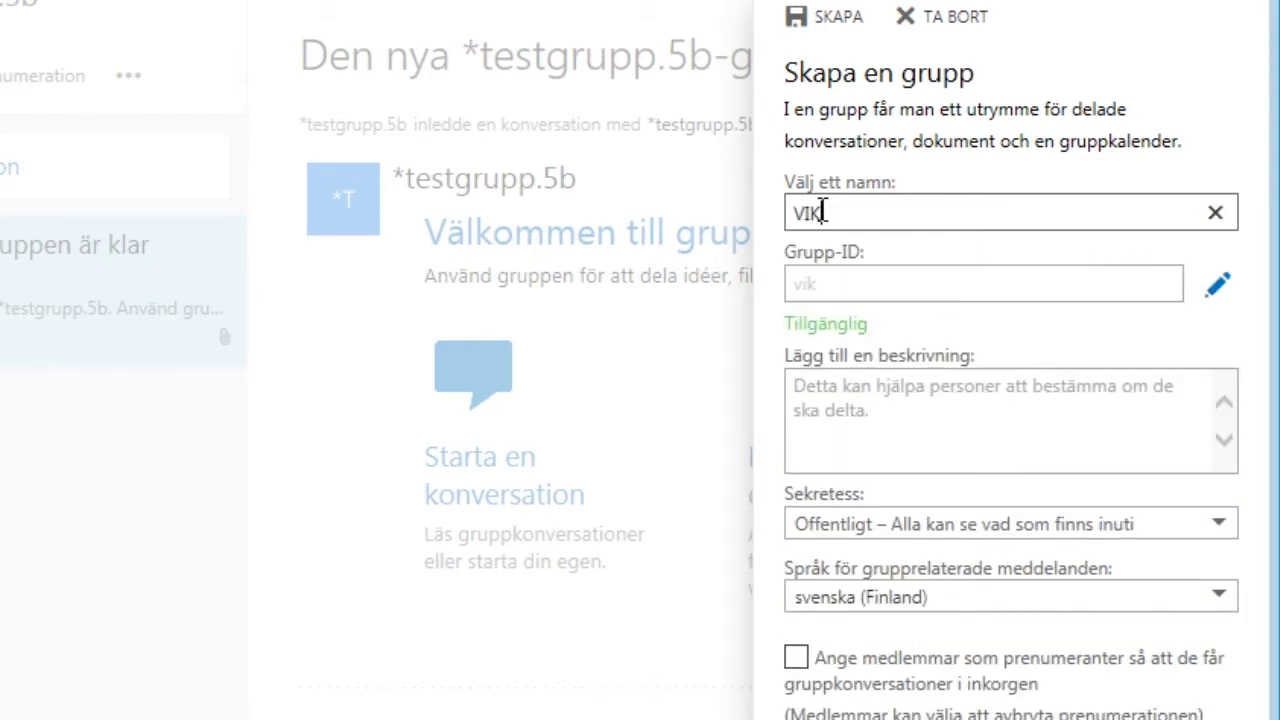
pyautogui.write('5B')
pyautogui.click(902, 526)
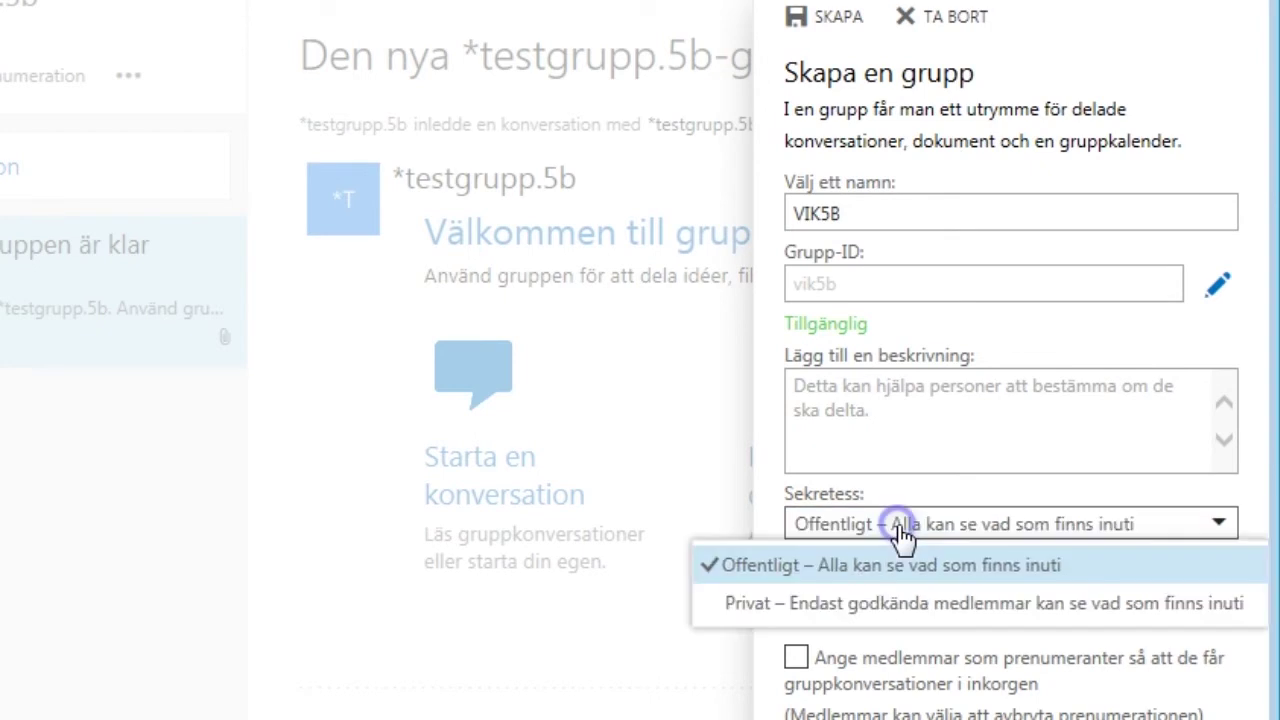
pyautogui.click(750, 607)
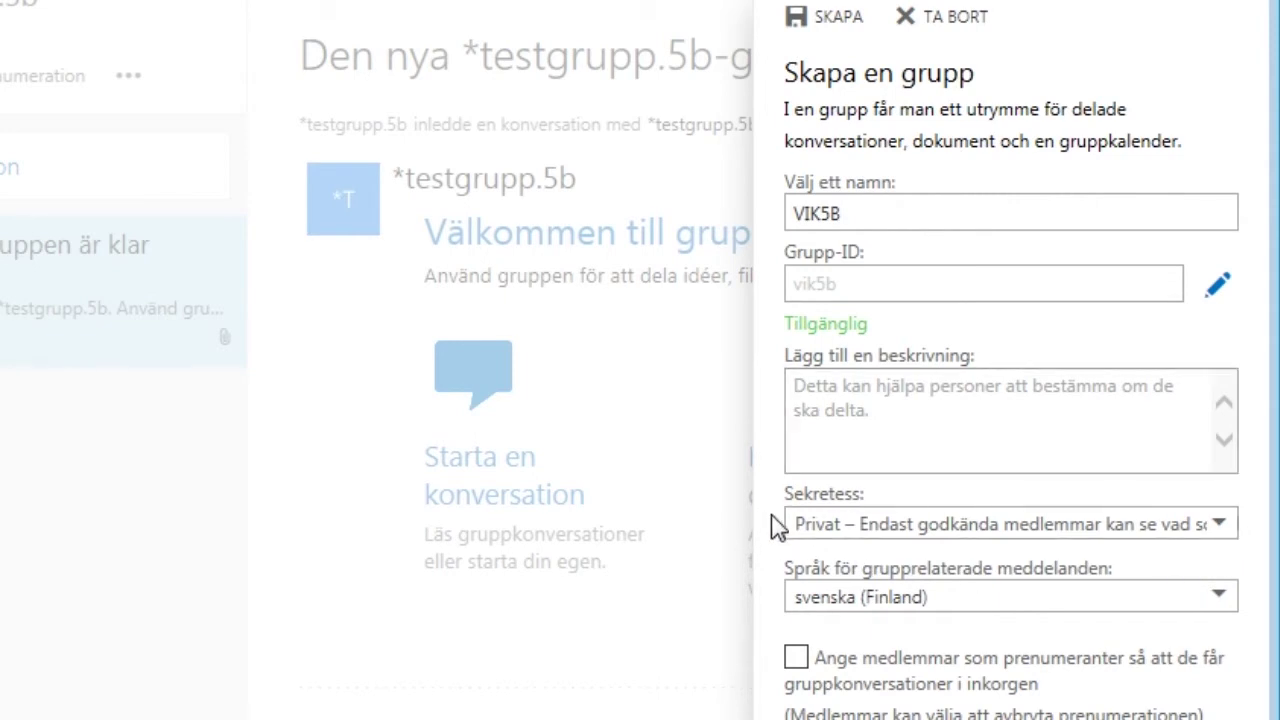
pyautogui.click(831, 16)
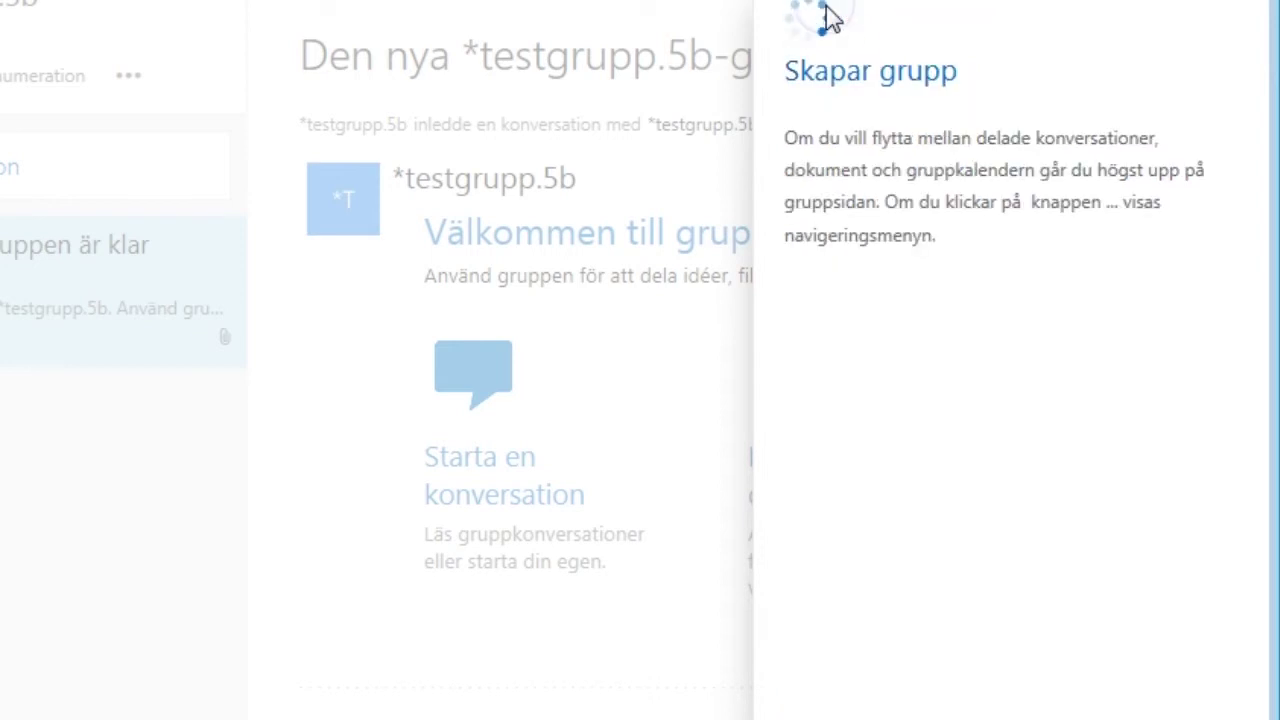
# Search for opp and add the Oppilas1 account as a member of the new group.
pyautogui.click(878, 205)
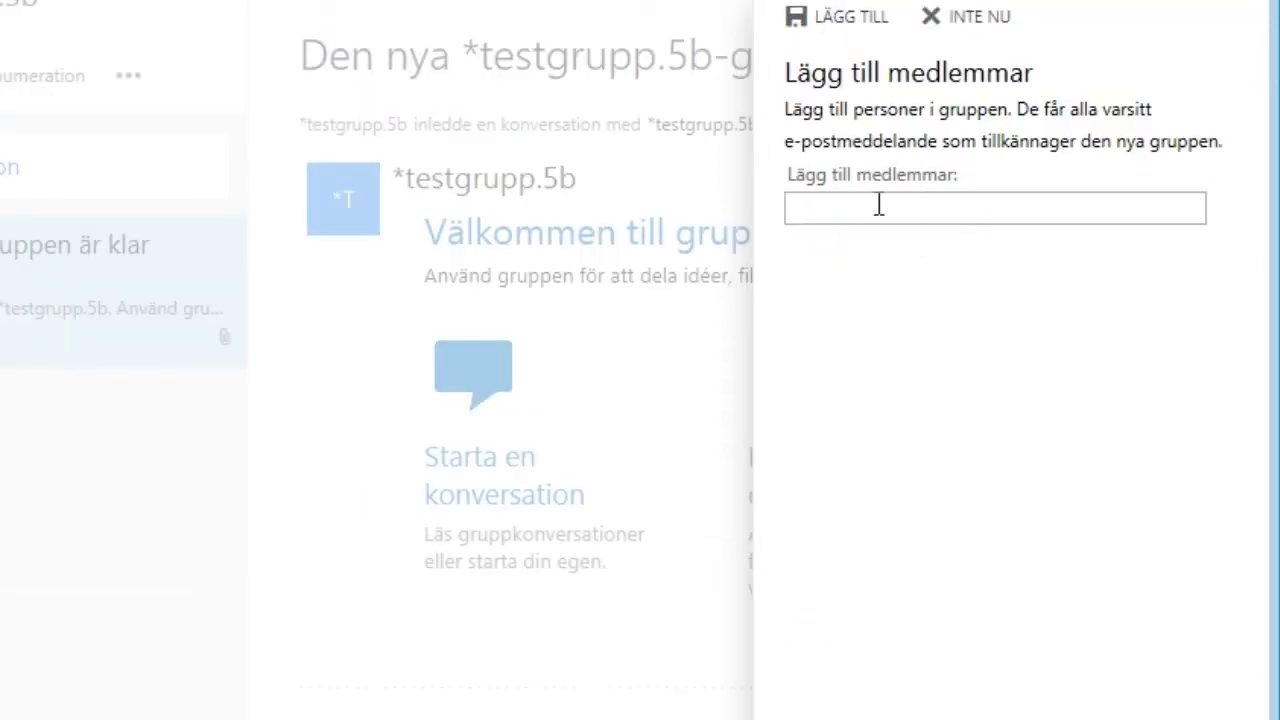
pyautogui.write('opp')
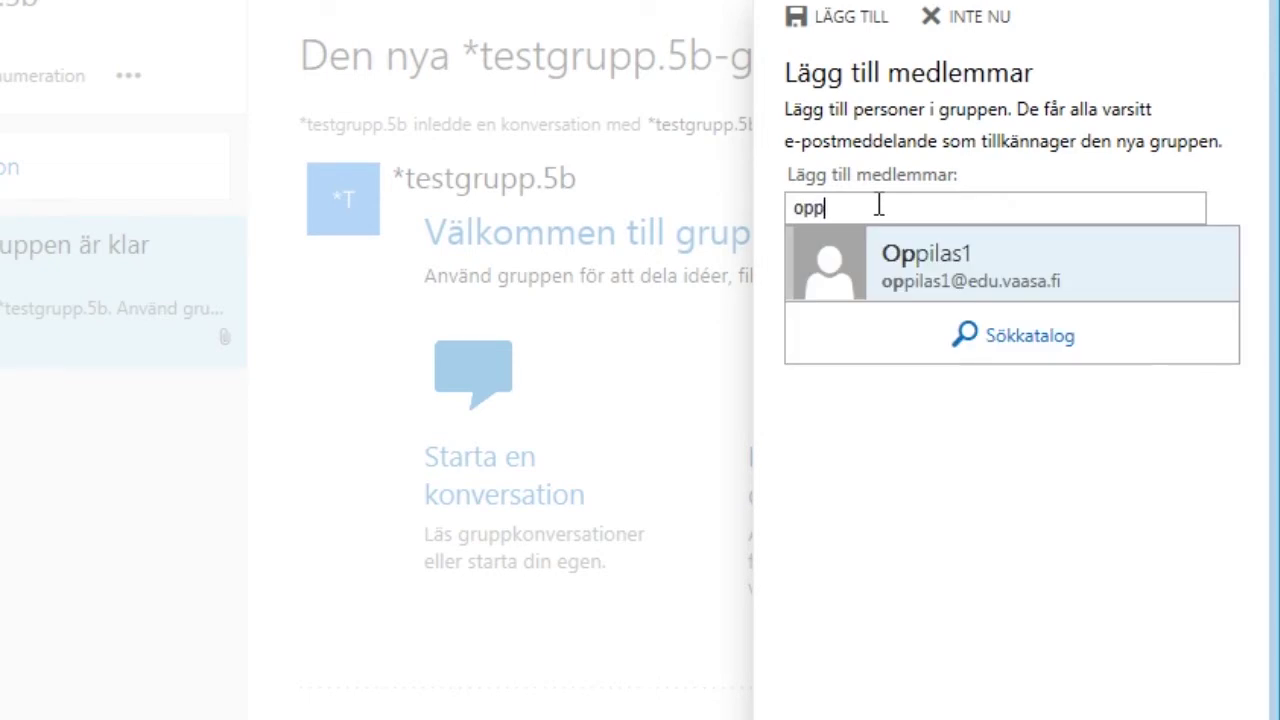
pyautogui.click(926, 284)
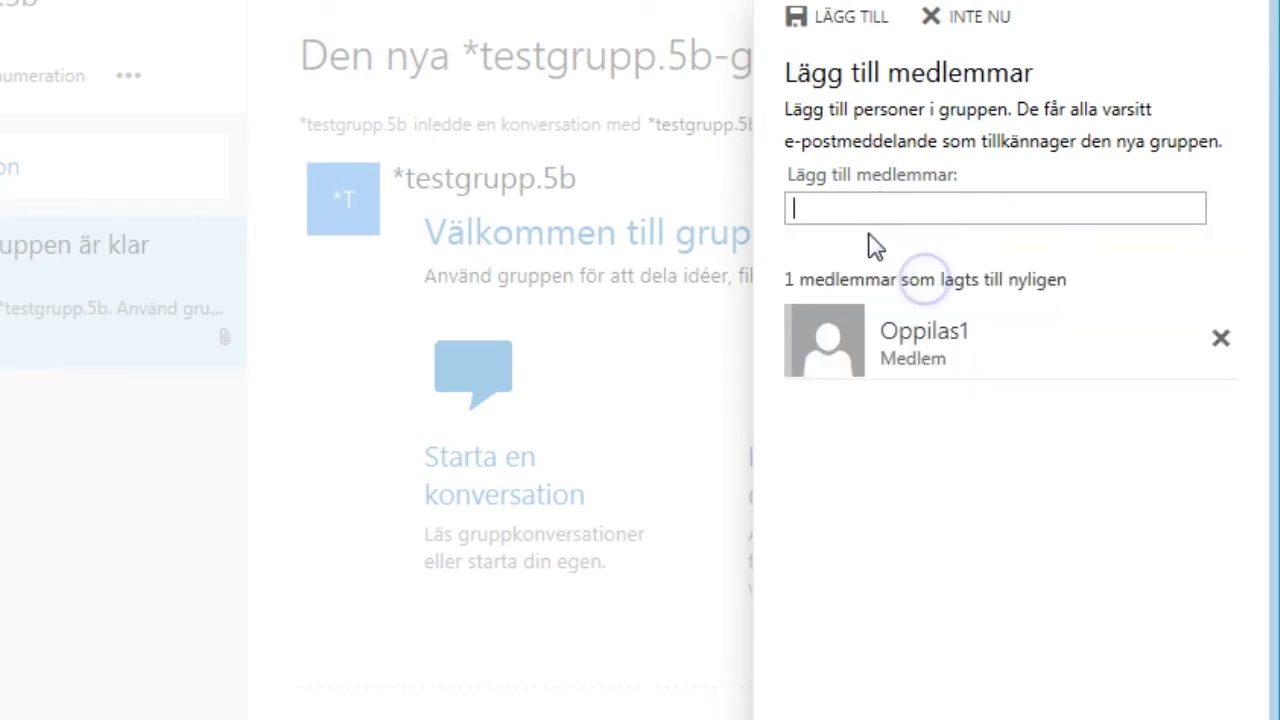
pyautogui.click(834, 20)
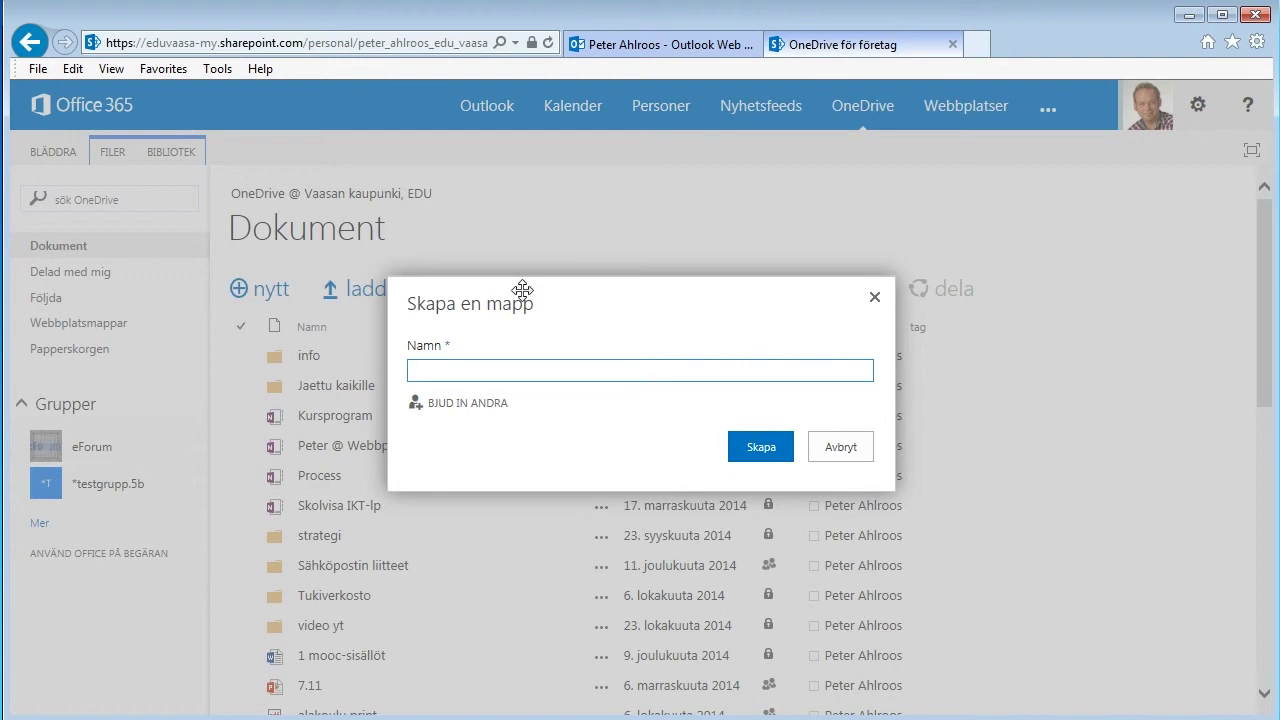
# Name the new OneDrive folder Klass 5B and invite the VIK5B group to it.
pyautogui.click(471, 371)
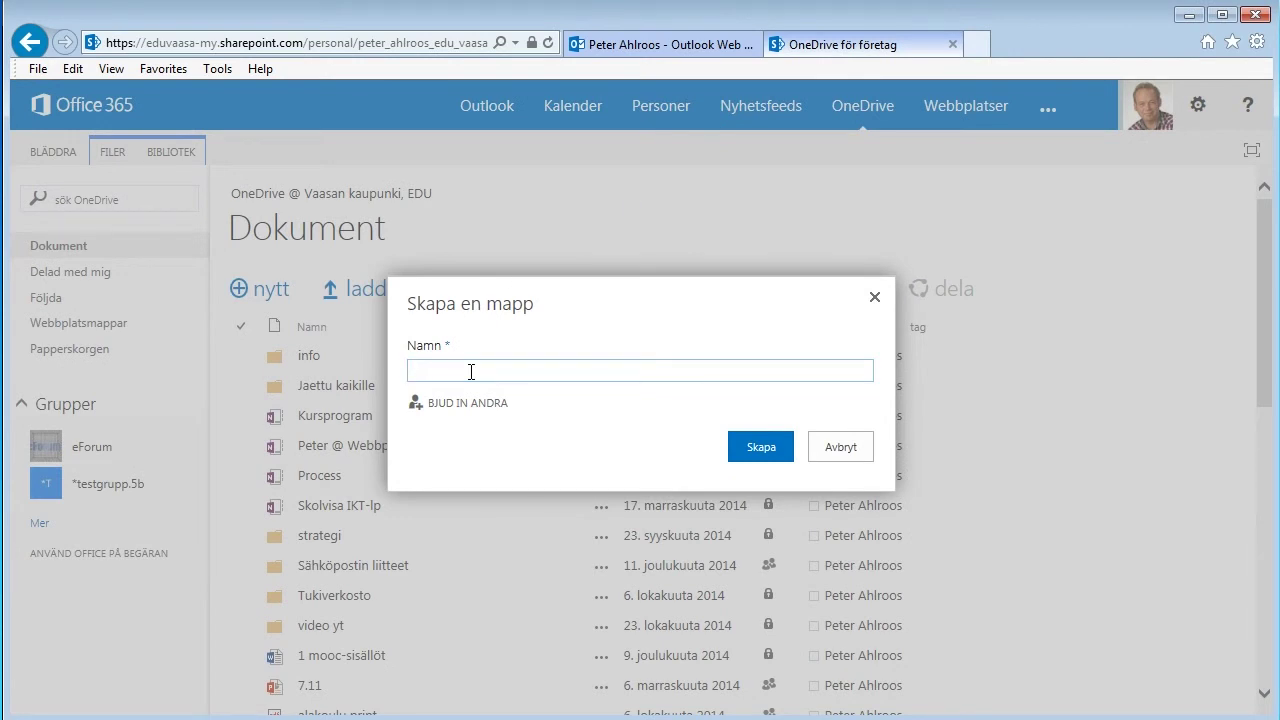
pyautogui.write('Klass 5B')
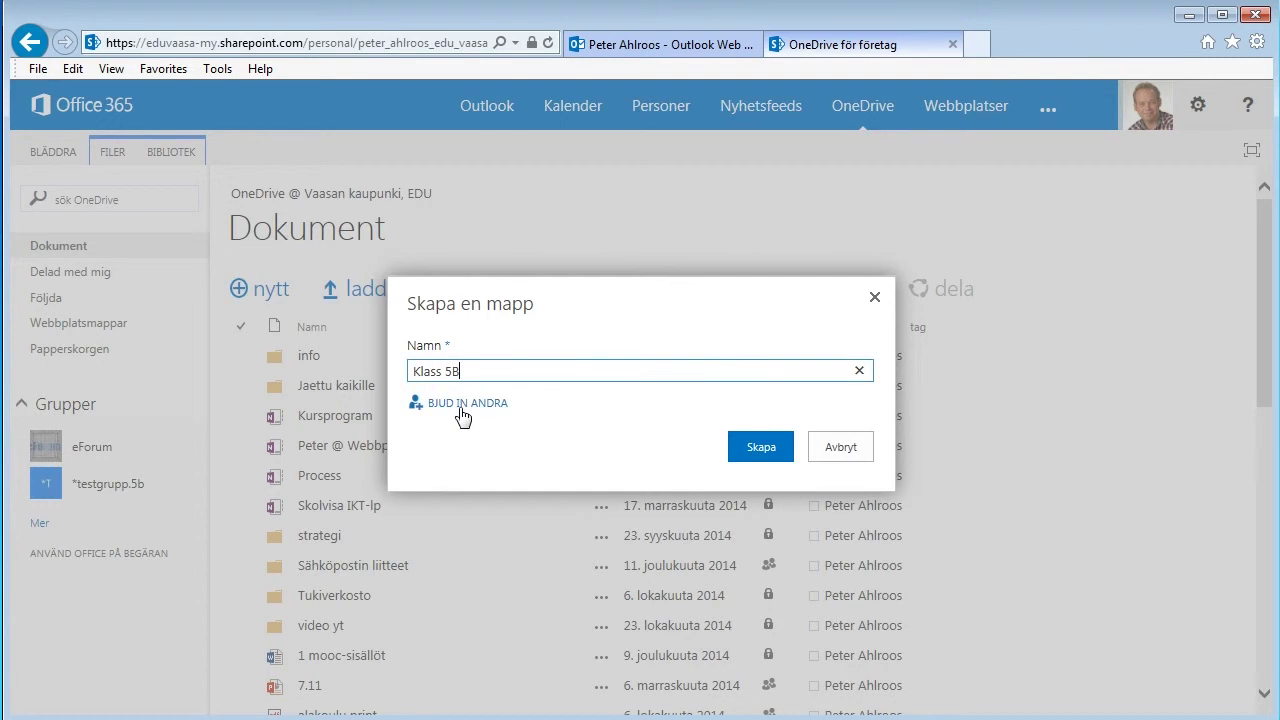
pyautogui.click(462, 404)
pyautogui.click(452, 362)
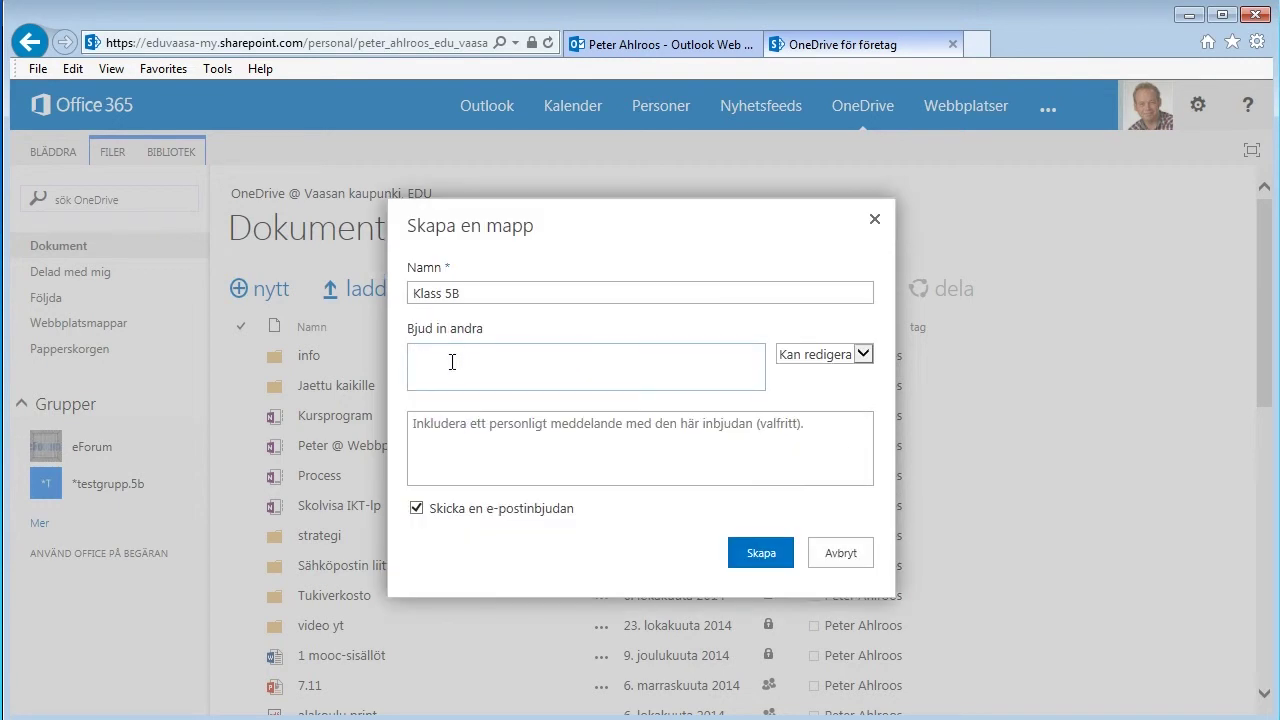
pyautogui.write('VIK5B')
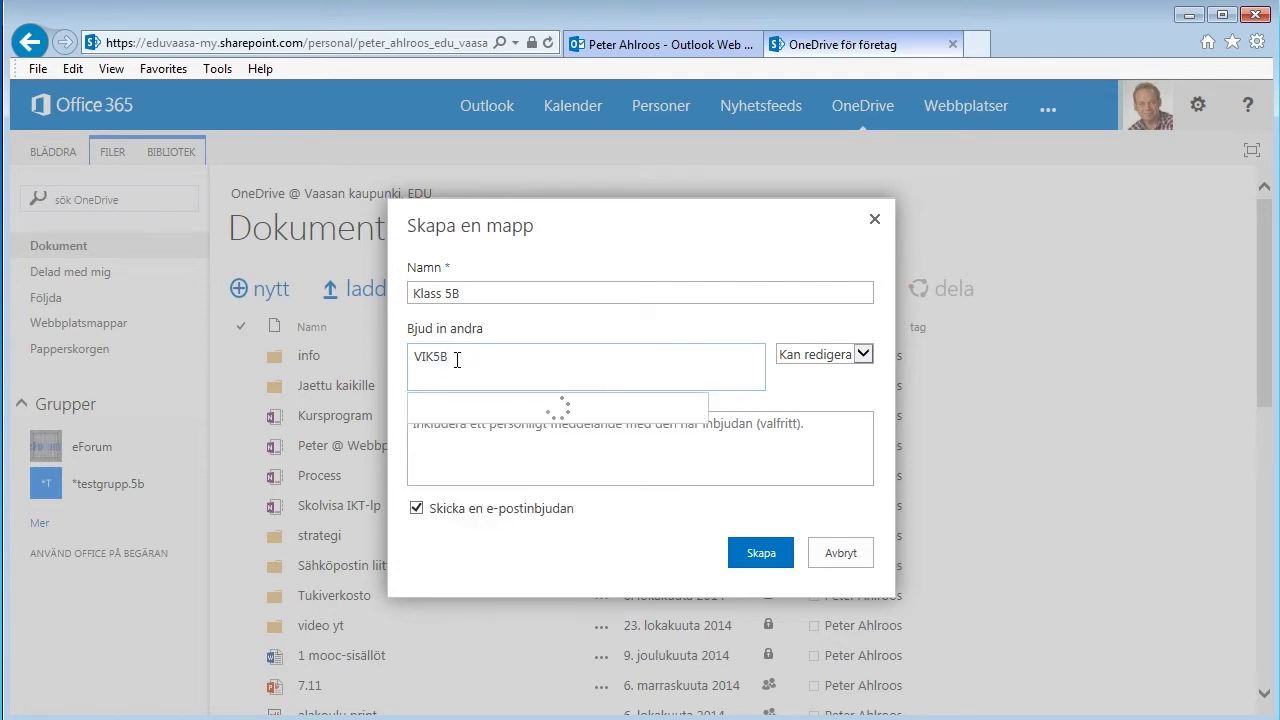
pyautogui.click(441, 409)
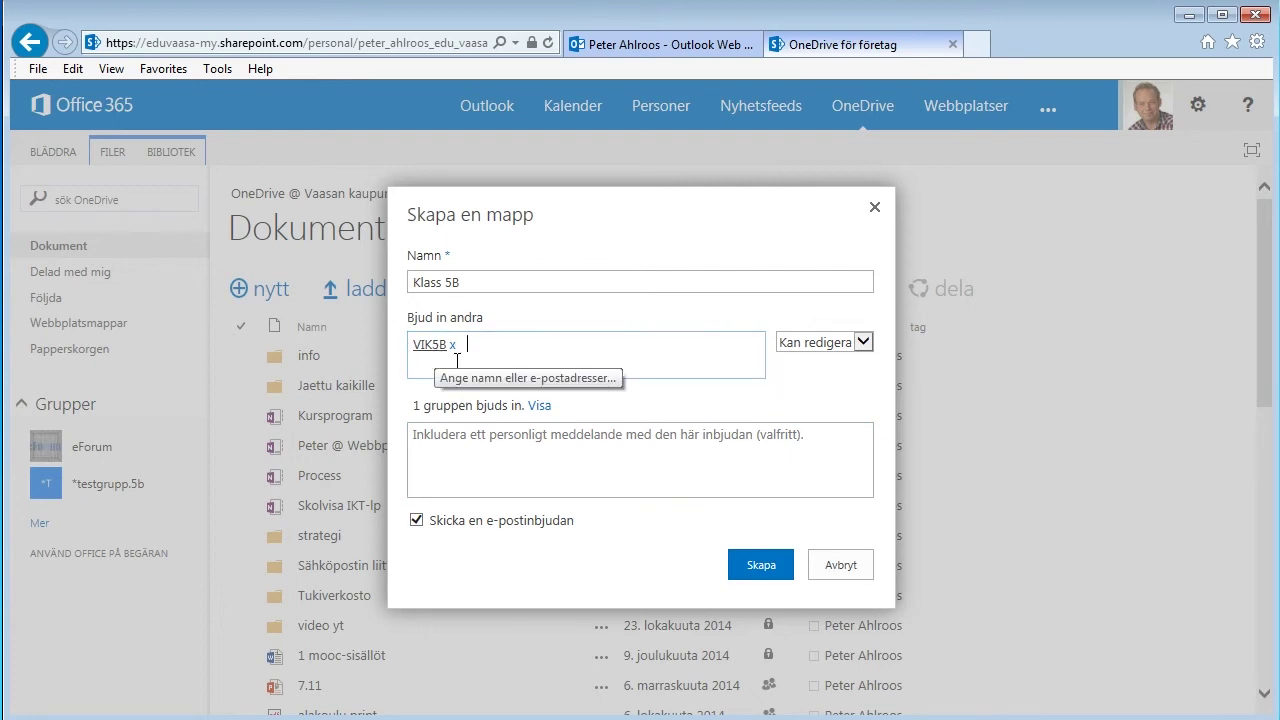
# Give the invited group the Kan redigera permission and create the shared folder.
pyautogui.click(863, 343)
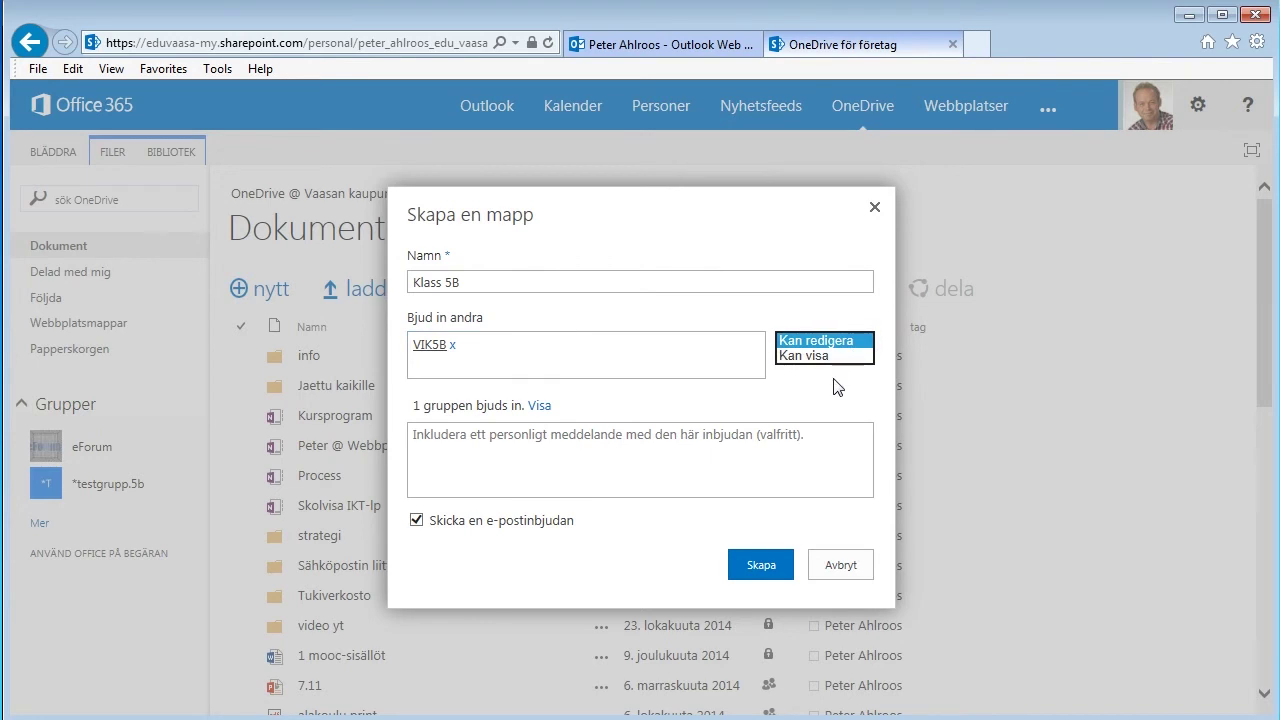
pyautogui.click(834, 372)
pyautogui.click(762, 566)
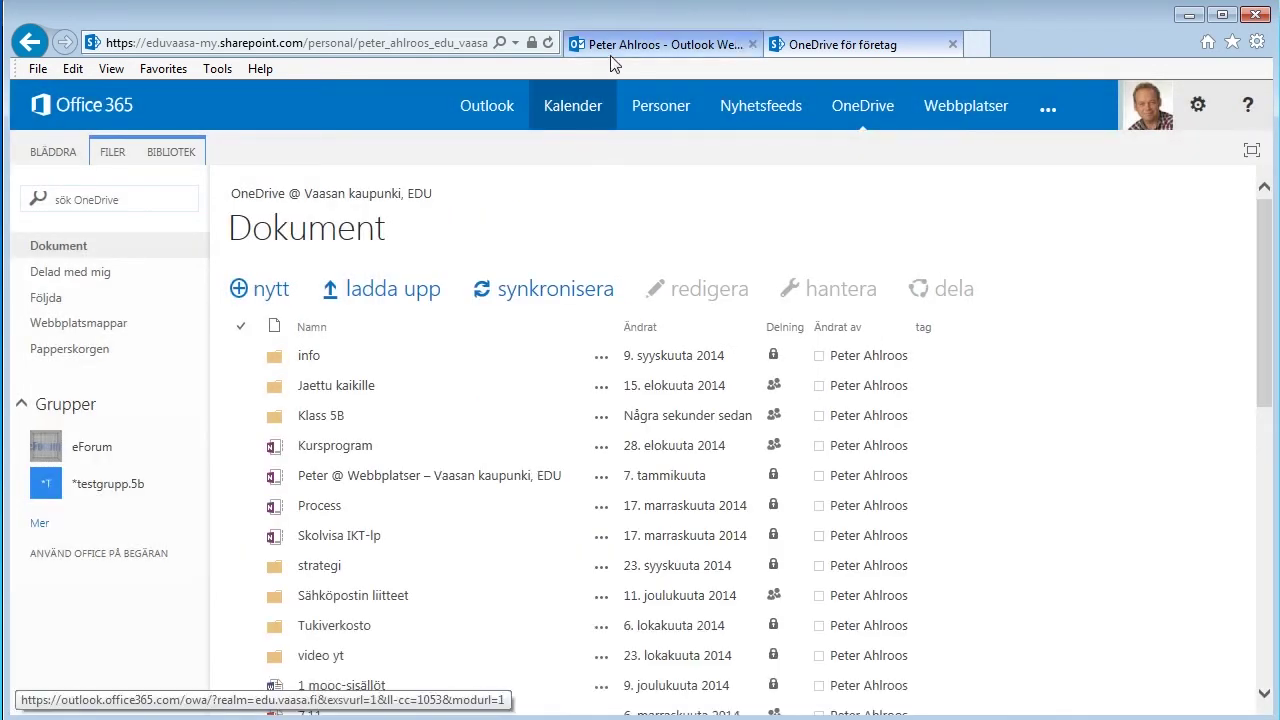
# Switch to Outlook and open the VIK5B group's edit settings to look through them.
pyautogui.click(632, 50)
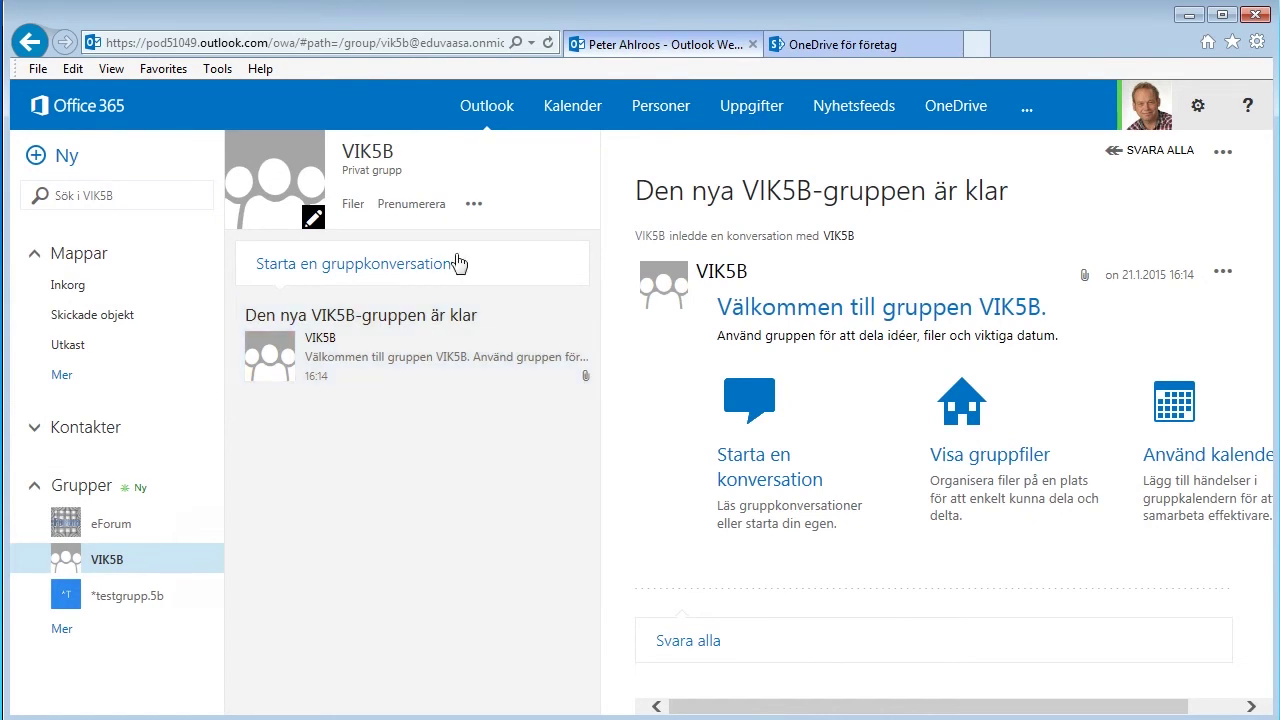
pyautogui.click(474, 205)
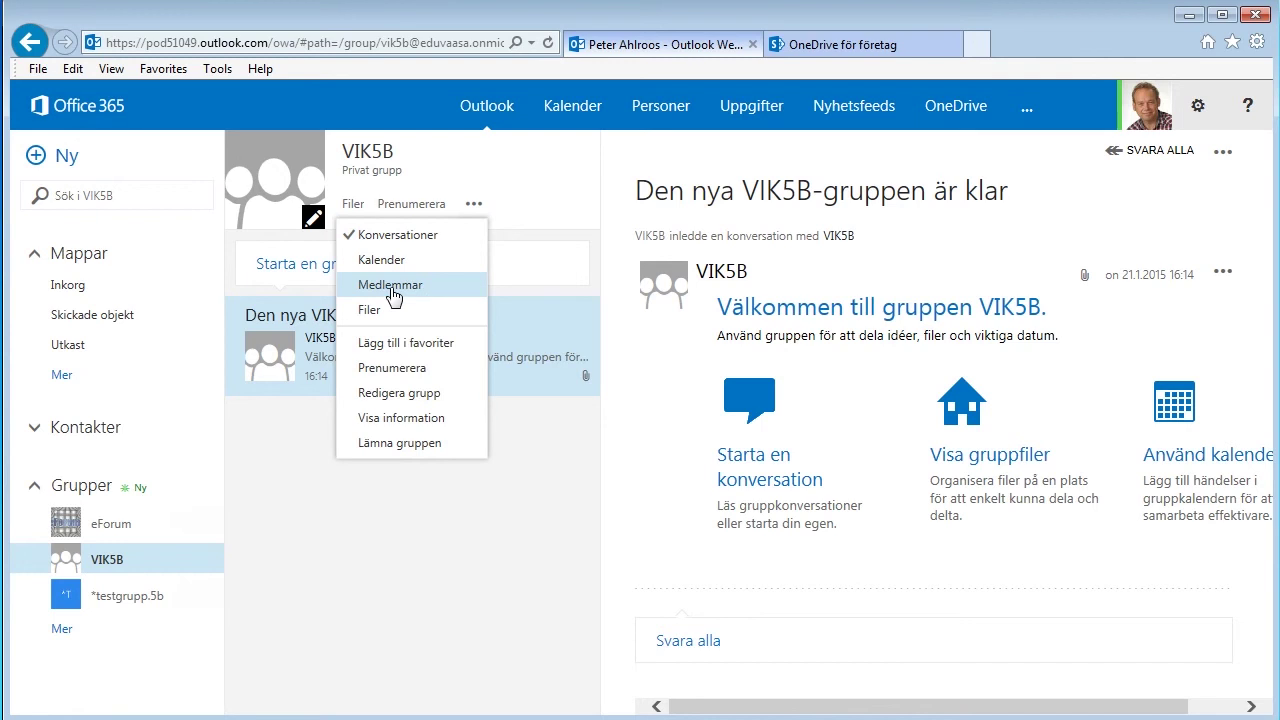
pyautogui.click(405, 400)
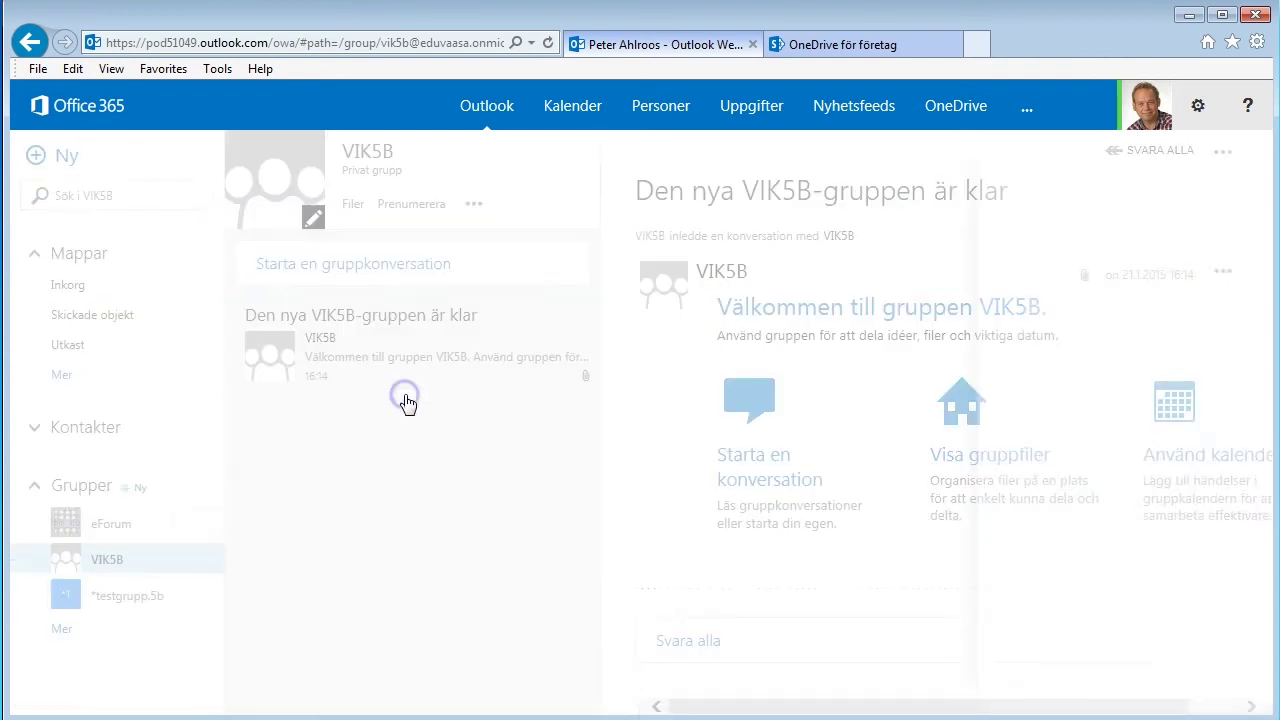
pyautogui.scroll(-2, 1136, 306)
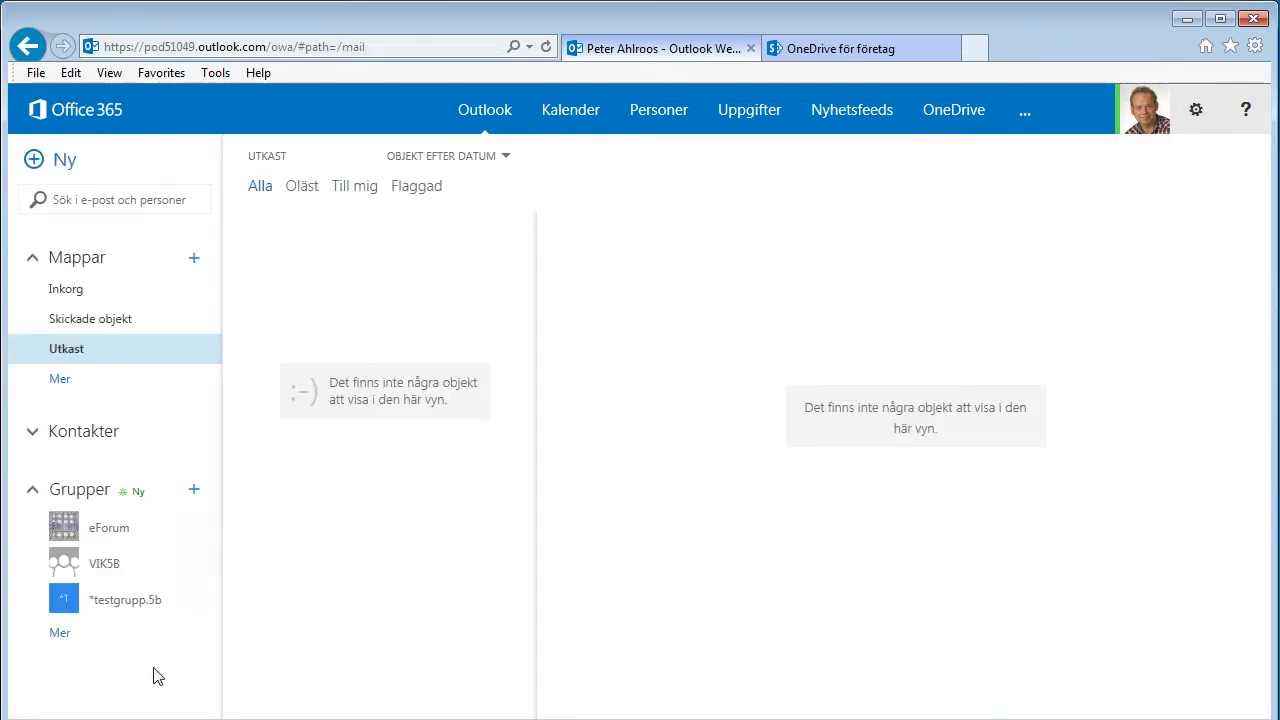
# Browse the directory of all groups and look through the complete list down to its end.
pyautogui.click(60, 634)
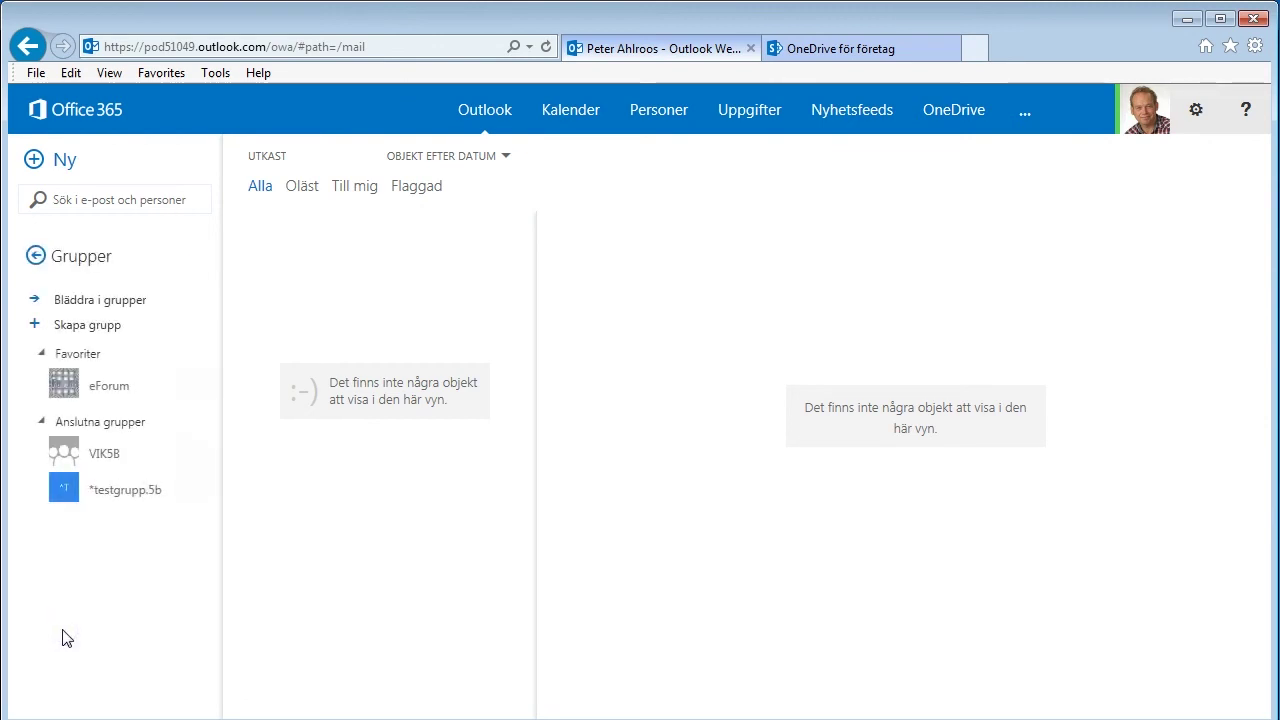
pyautogui.click(100, 299)
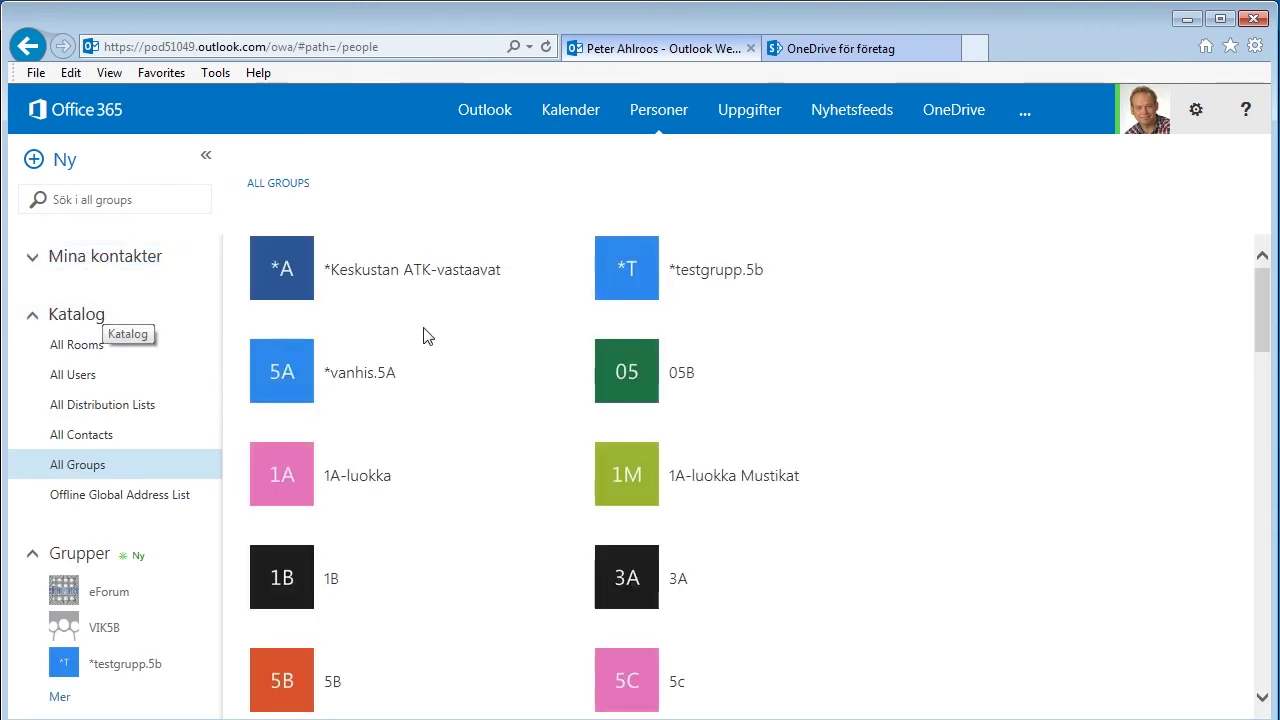
pyautogui.scroll(-4, 662, 430)
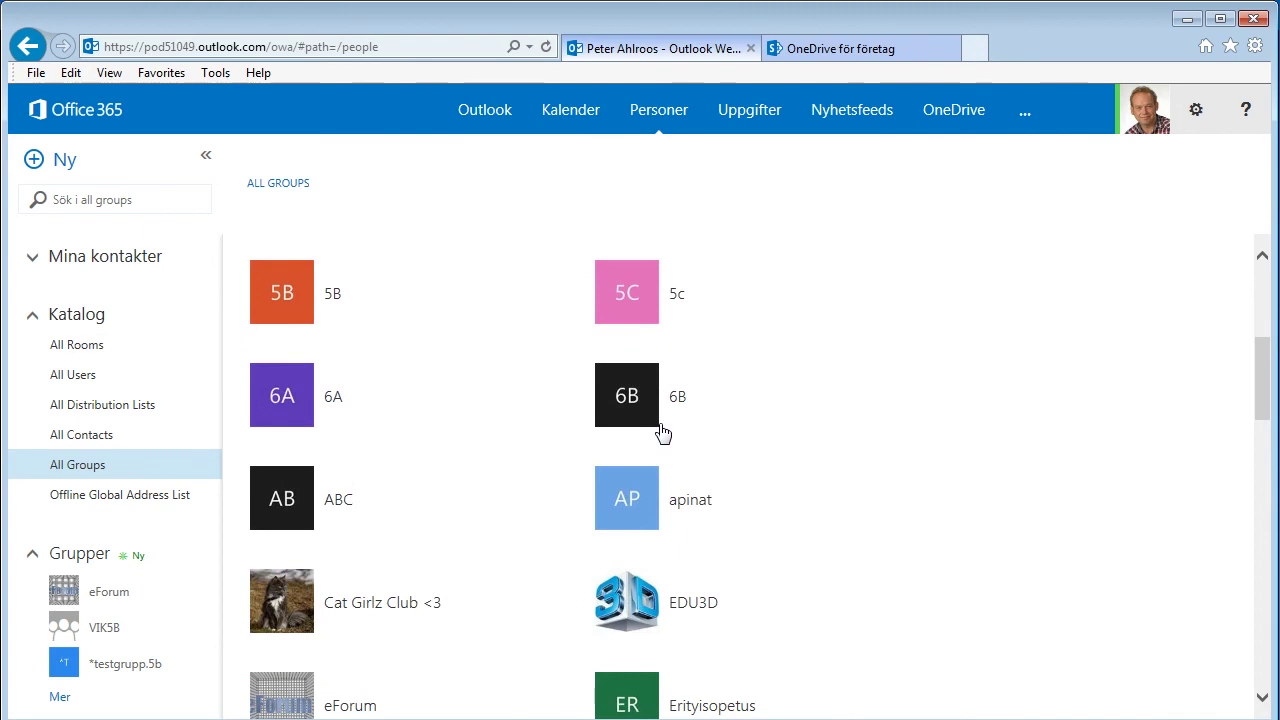
pyautogui.scroll(-4, 662, 432)
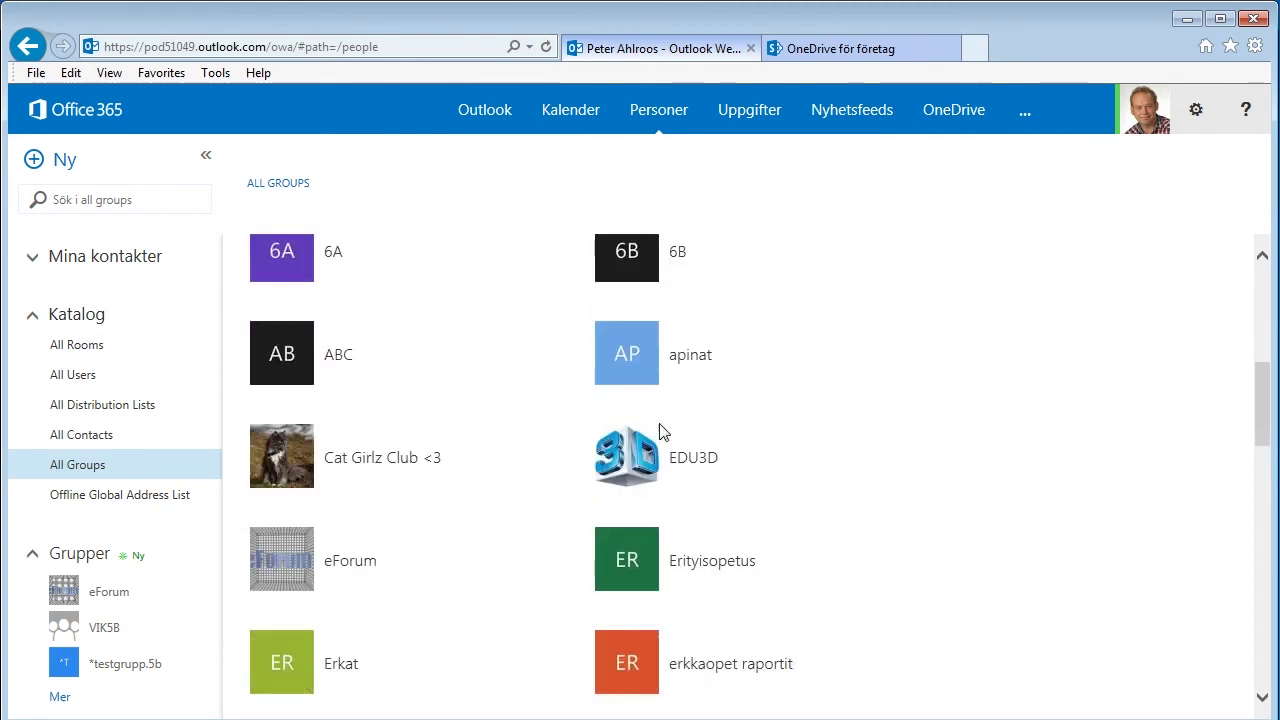
pyautogui.scroll(5, 662, 432)
pyautogui.scroll(1, 662, 432)
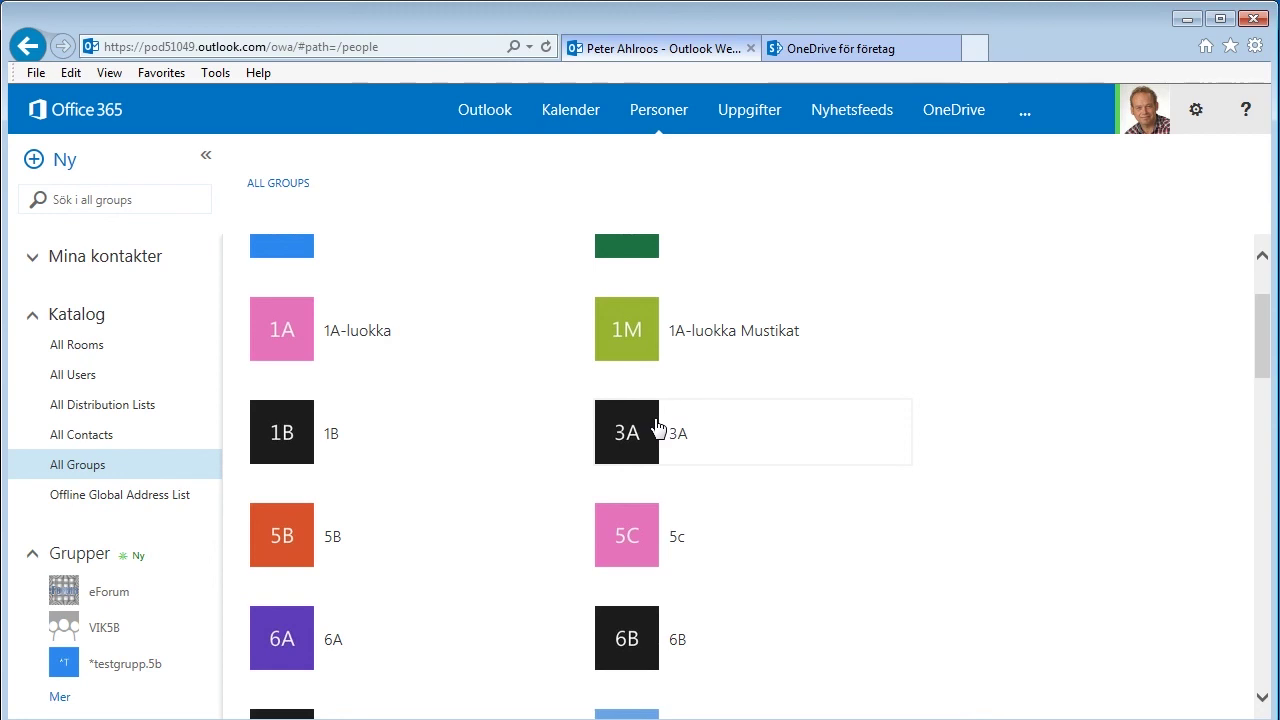
pyautogui.scroll(-7, 657, 428)
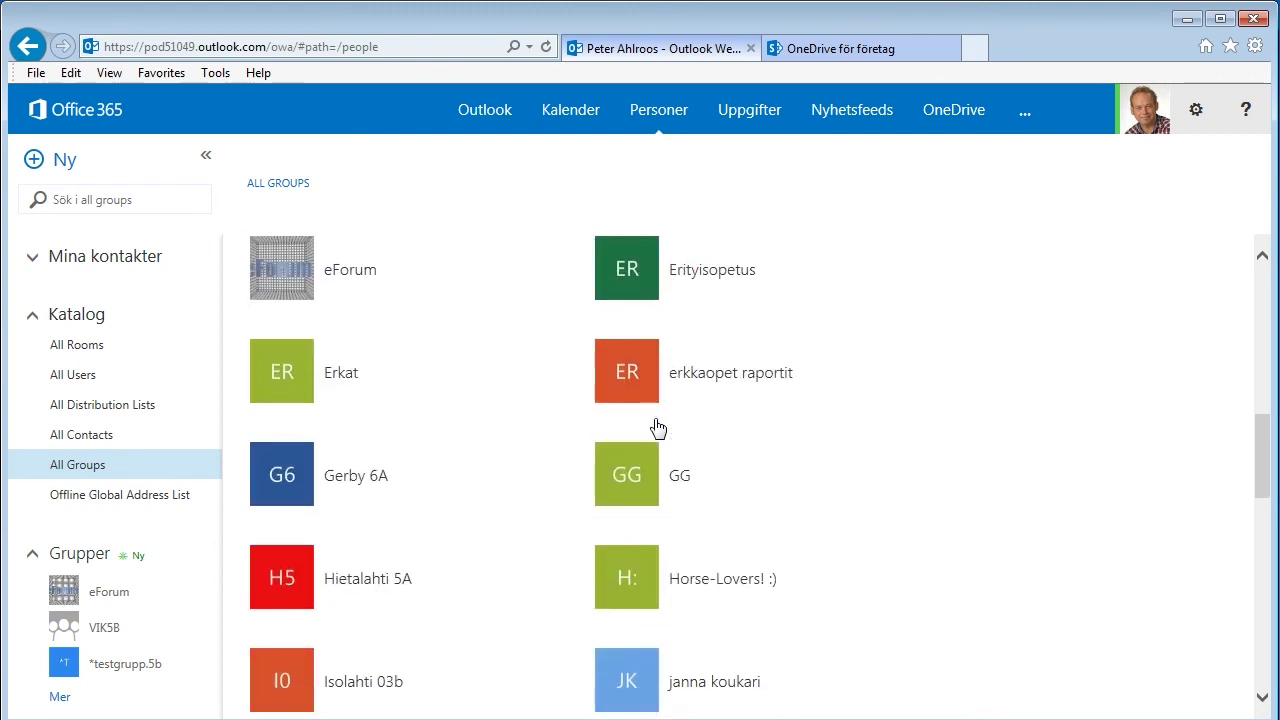
pyautogui.scroll(-1, 657, 428)
pyautogui.scroll(-3, 657, 428)
pyautogui.scroll(-3, 657, 428)
pyautogui.scroll(-3, 657, 428)
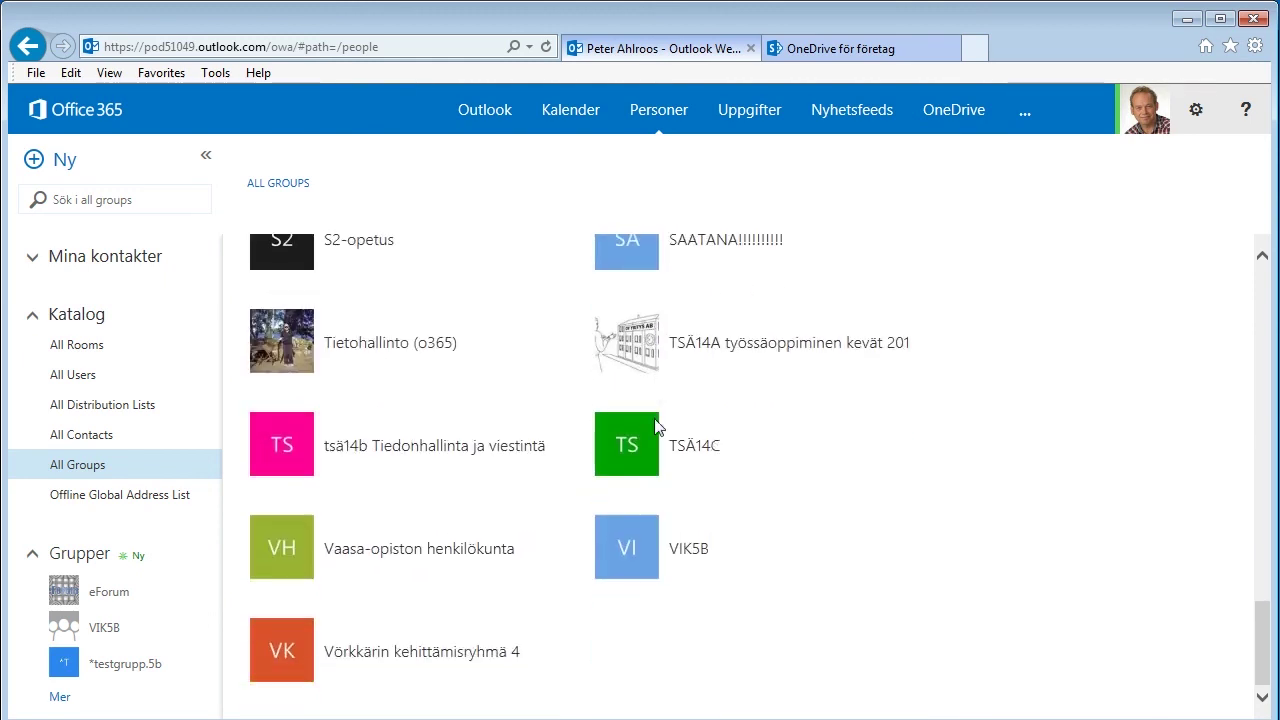